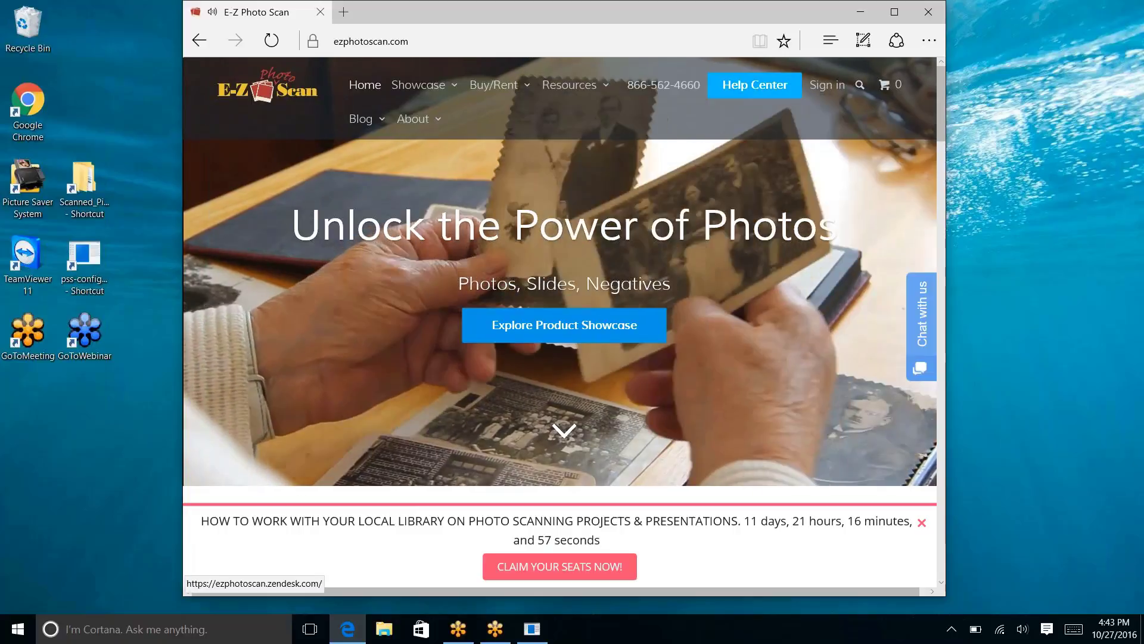
Open the Help Center's "Auto Reverse Config-Editor Program" article under Kodak Picture Saver Scanner Getting Started, and minimize the browser.
{"action": "left_click", "coordinate": [754, 85]}
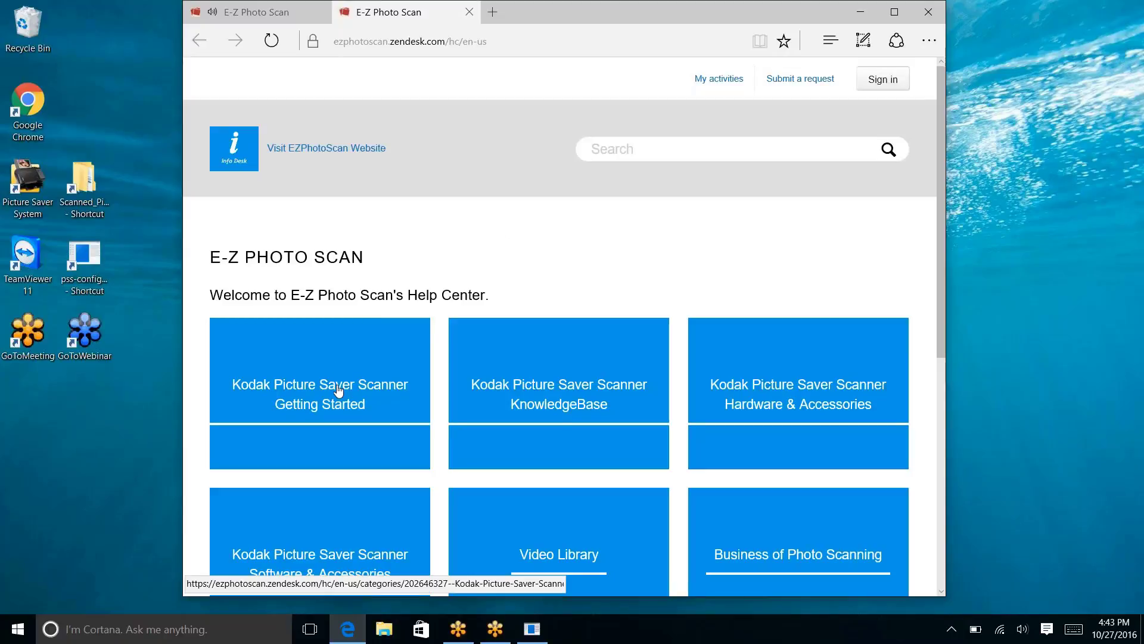
{"action": "left_click", "coordinate": [338, 391]}
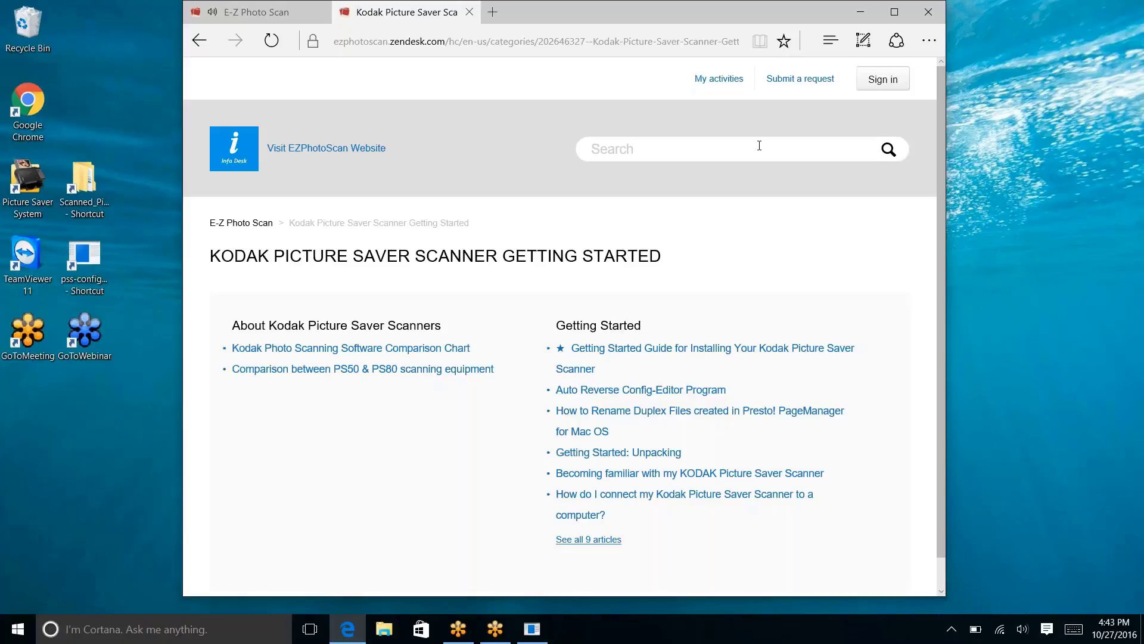
{"action": "left_click", "coordinate": [640, 390]}
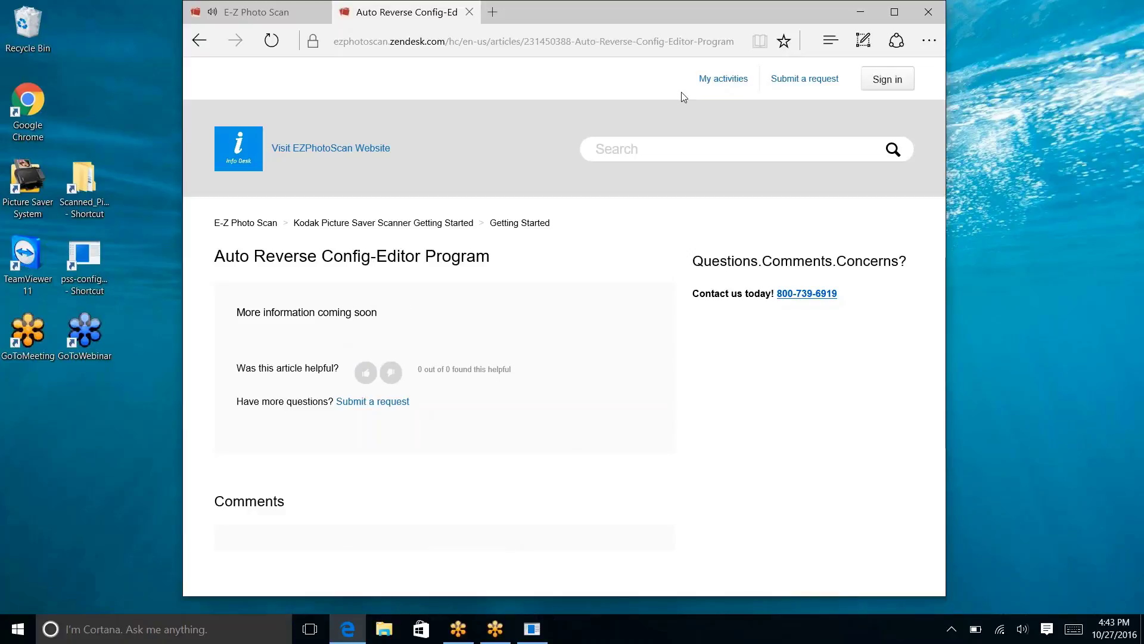
{"action": "left_click", "coordinate": [858, 13]}
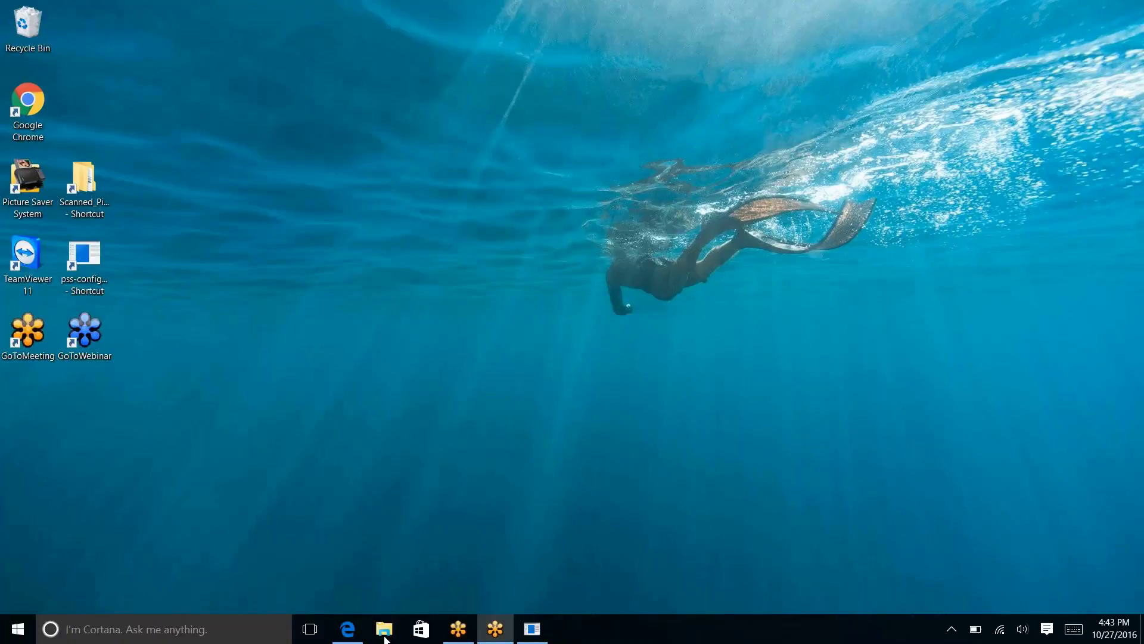
Locate the pss-config-editor application in the Downloads folder, view its available file actions, and close File Explorer.
{"action": "left_click", "coordinate": [384, 637]}
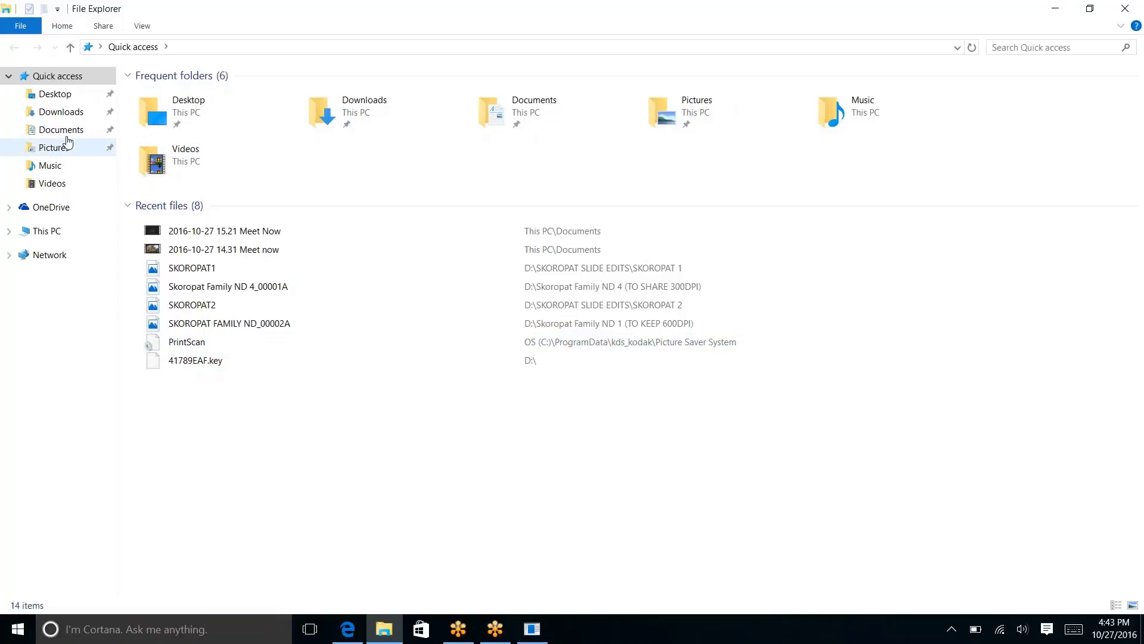
{"action": "left_click", "coordinate": [68, 119]}
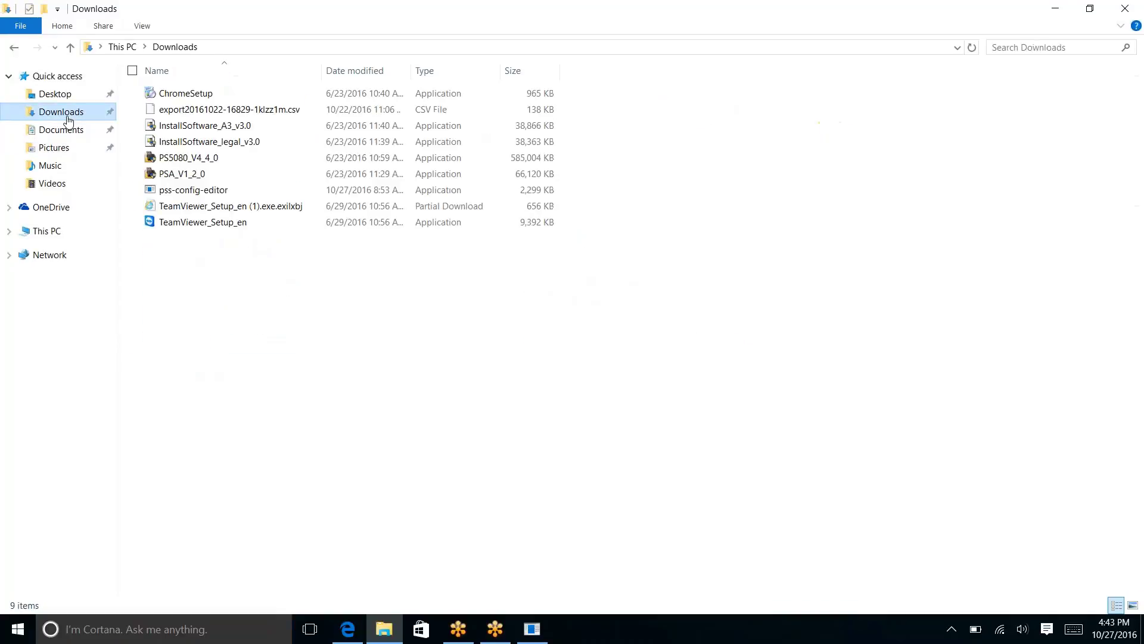
{"action": "right_click", "coordinate": [190, 198]}
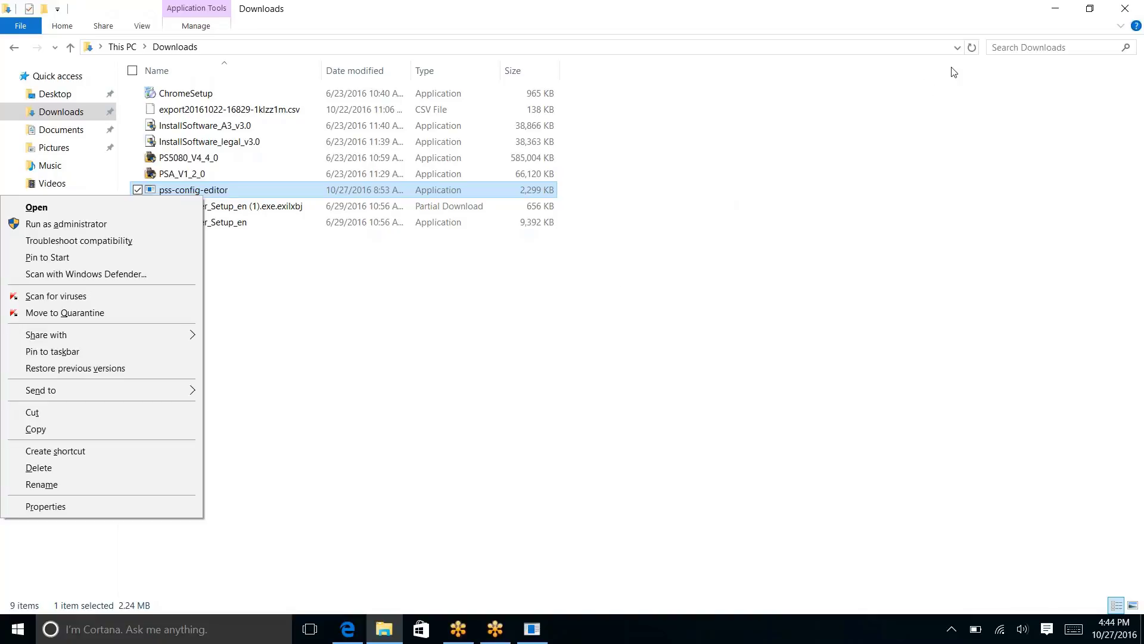
{"action": "left_click", "coordinate": [1128, 15]}
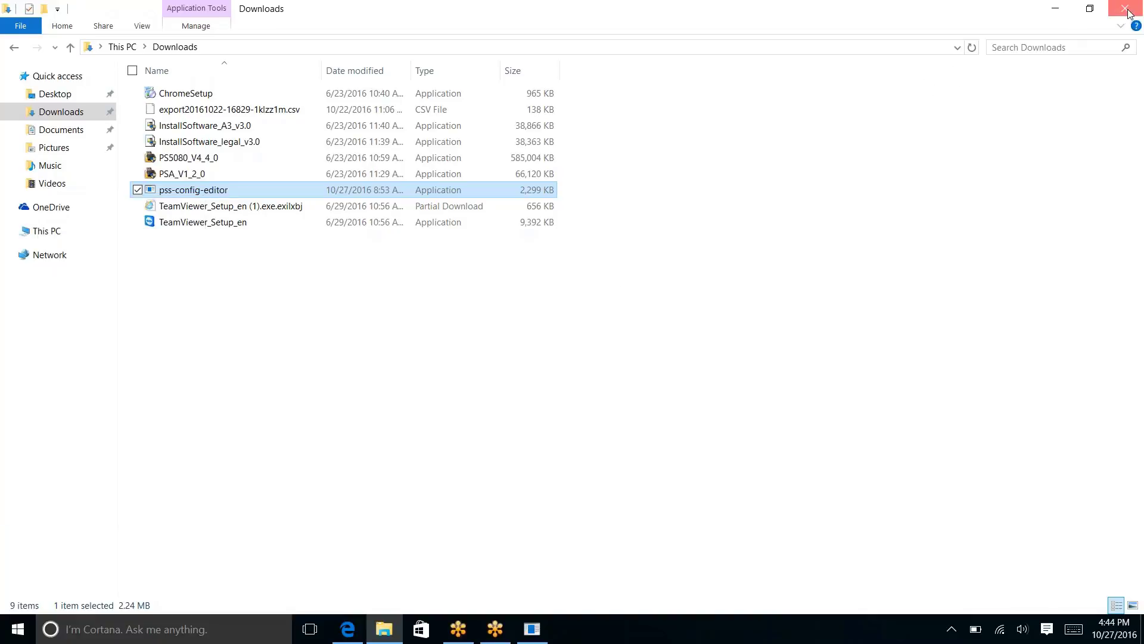
{"action": "left_click", "coordinate": [1129, 15]}
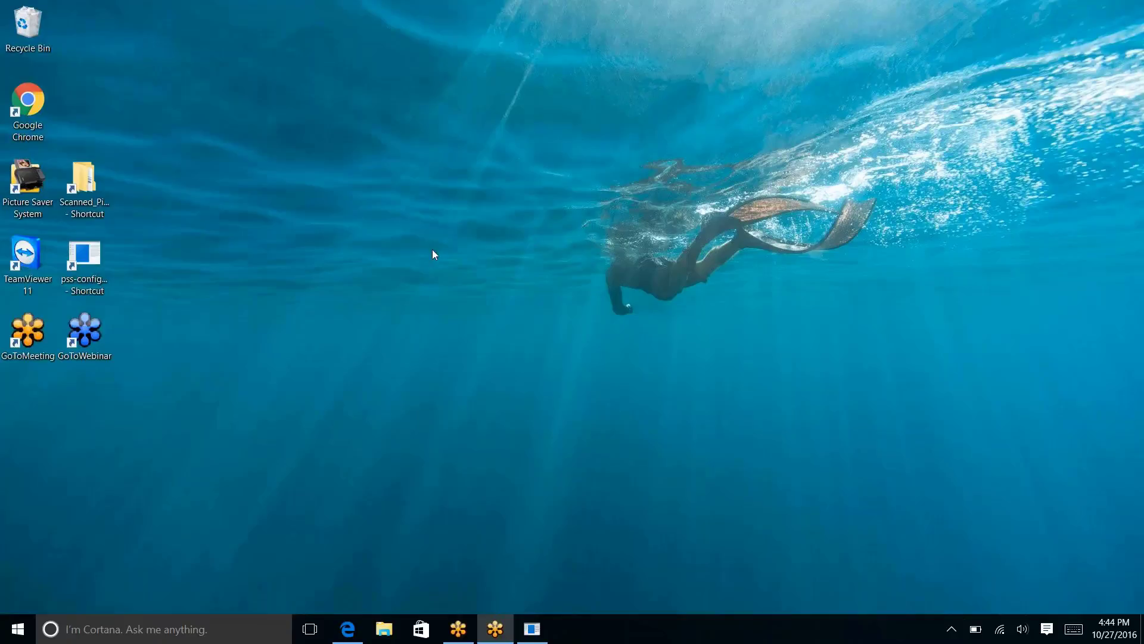
Launch pss-config-editor from its desktop shortcut, review the proposed scan-order change, and minimize the window without applying it.
{"action": "left_click", "coordinate": [87, 260]}
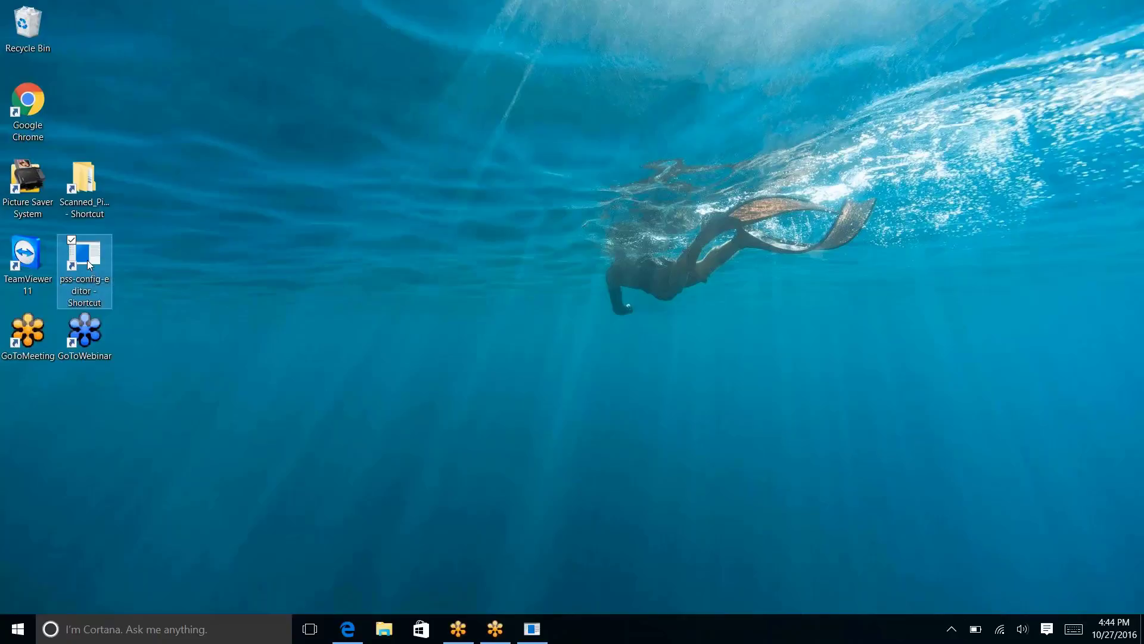
{"action": "double_click", "coordinate": [88, 262]}
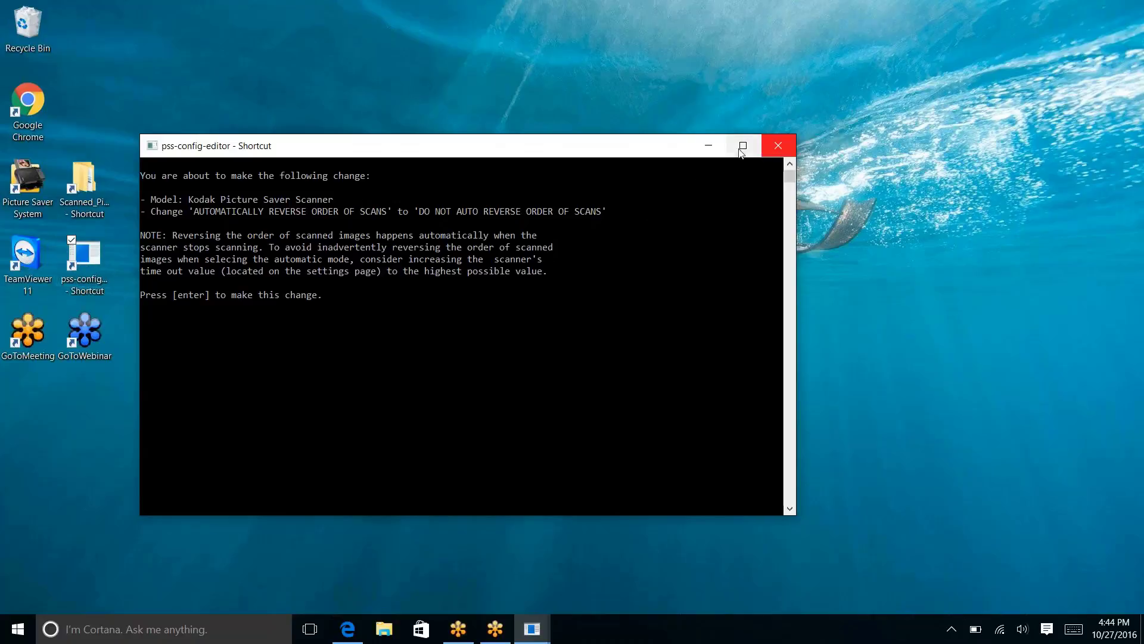
{"action": "left_click", "coordinate": [710, 146]}
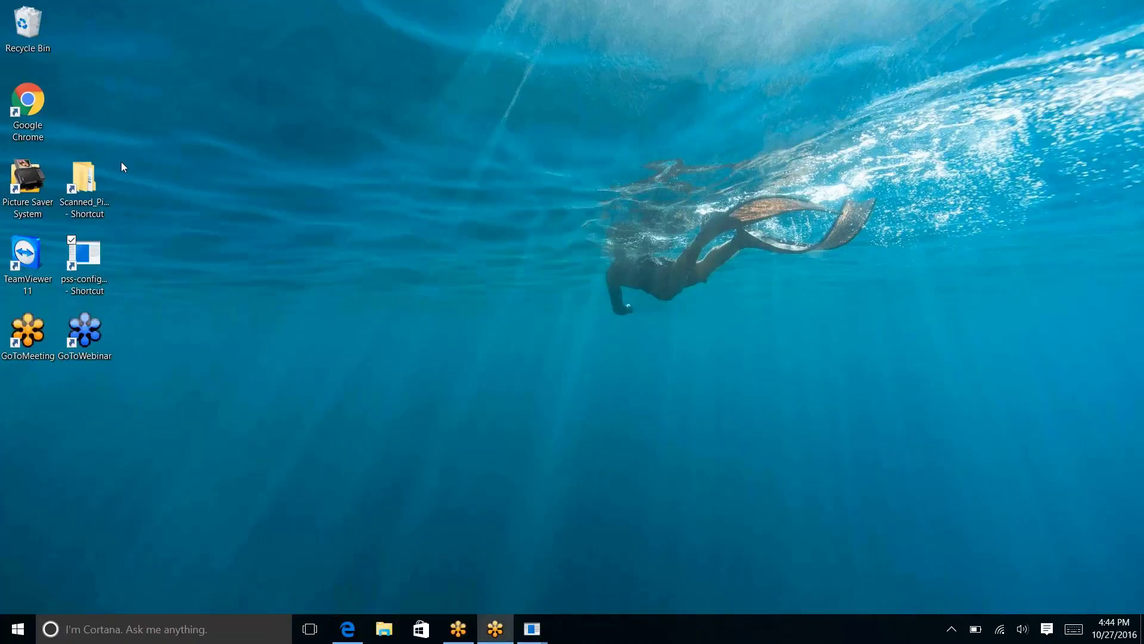
Create the scan order scanjob1 with Folder001 in the Picture Saver System and batch scan the photos.
{"action": "double_click", "coordinate": [27, 179]}
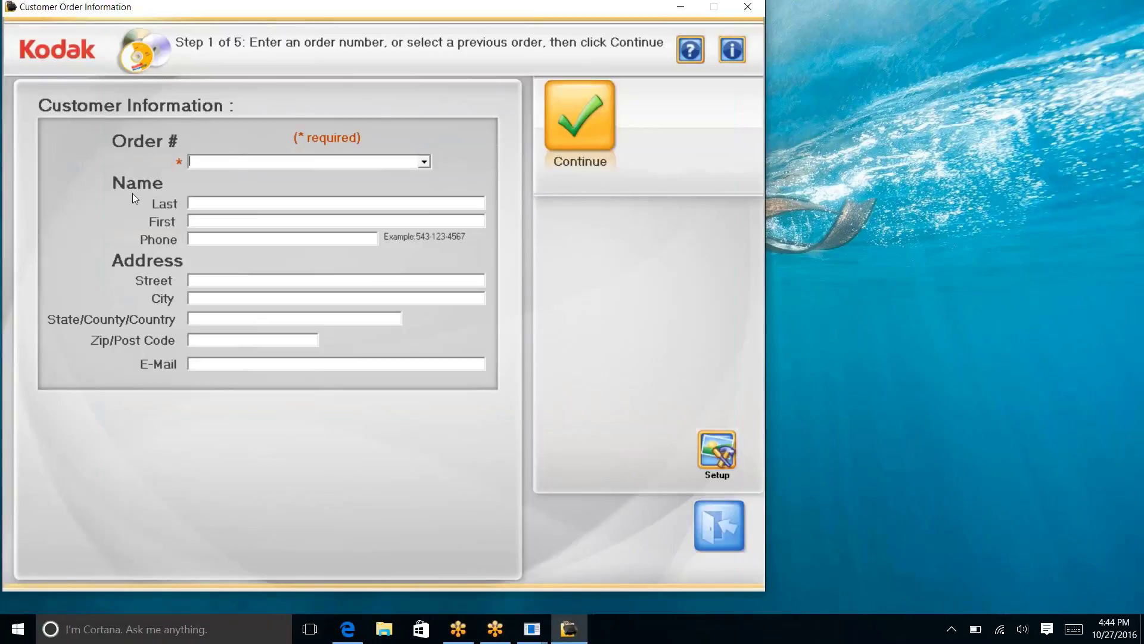
{"action": "type", "text": "scanjob1"}
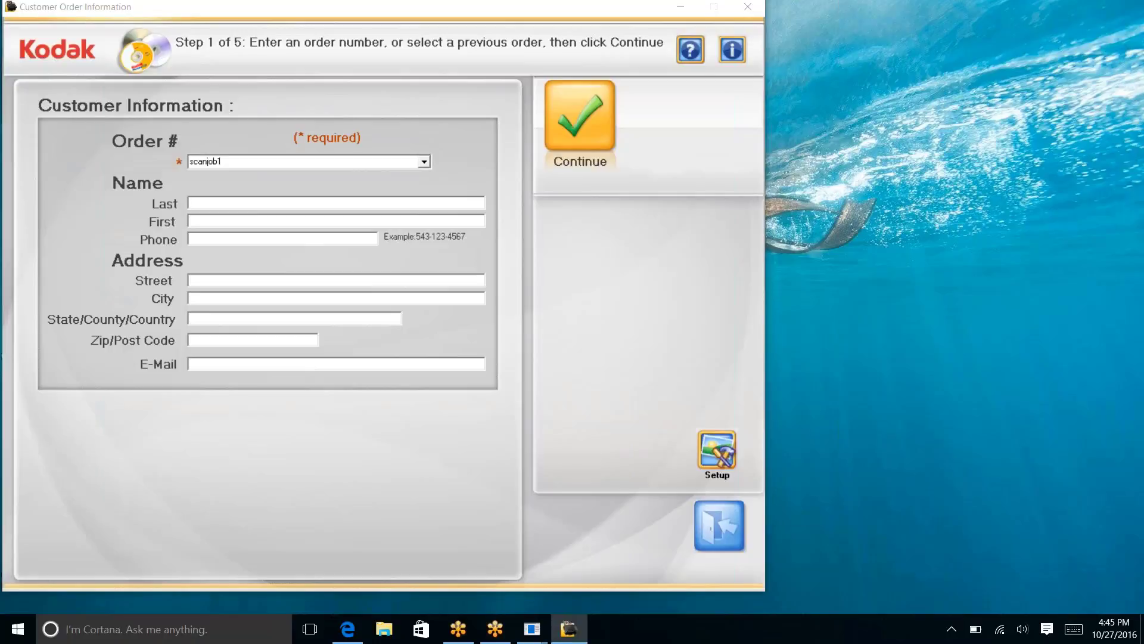
{"action": "key", "text": "Return"}
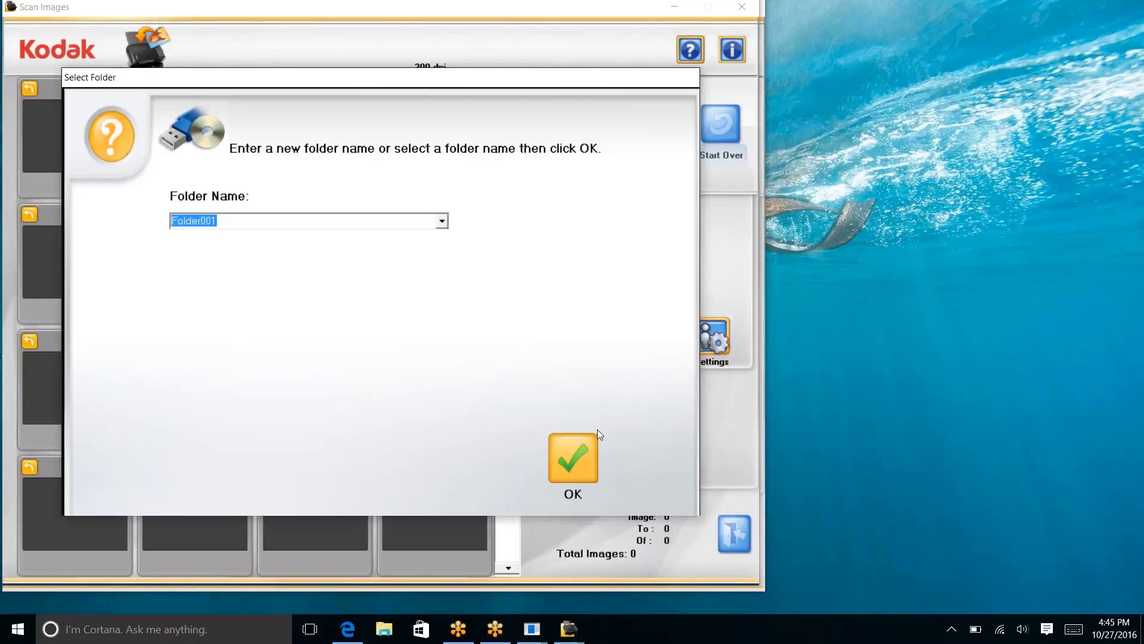
{"action": "left_click", "coordinate": [590, 444]}
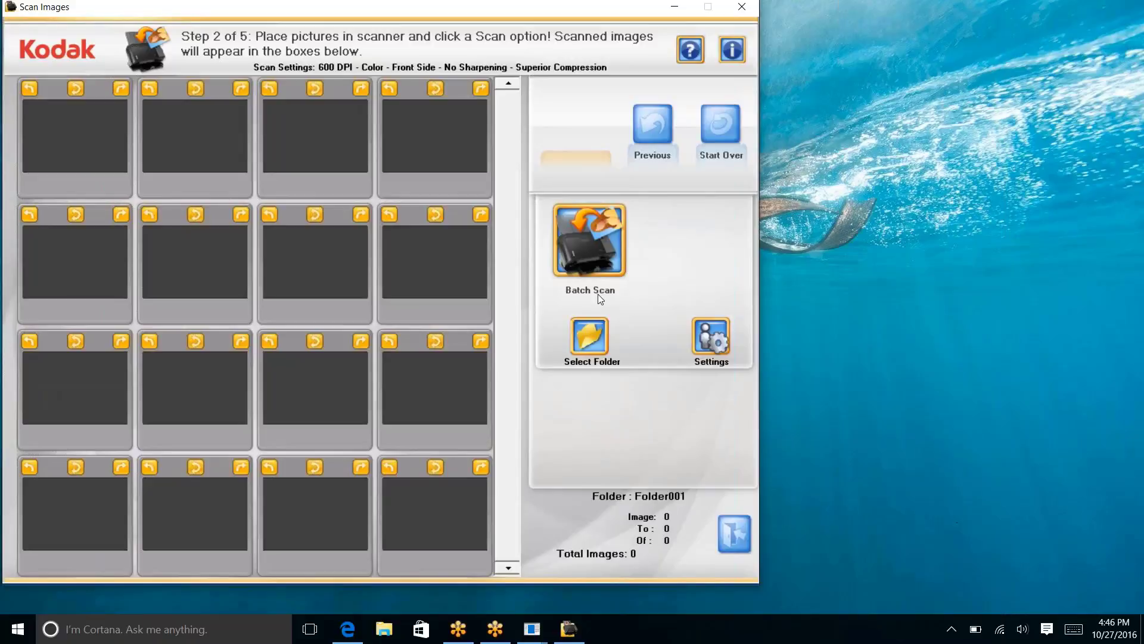
{"action": "left_click", "coordinate": [590, 242]}
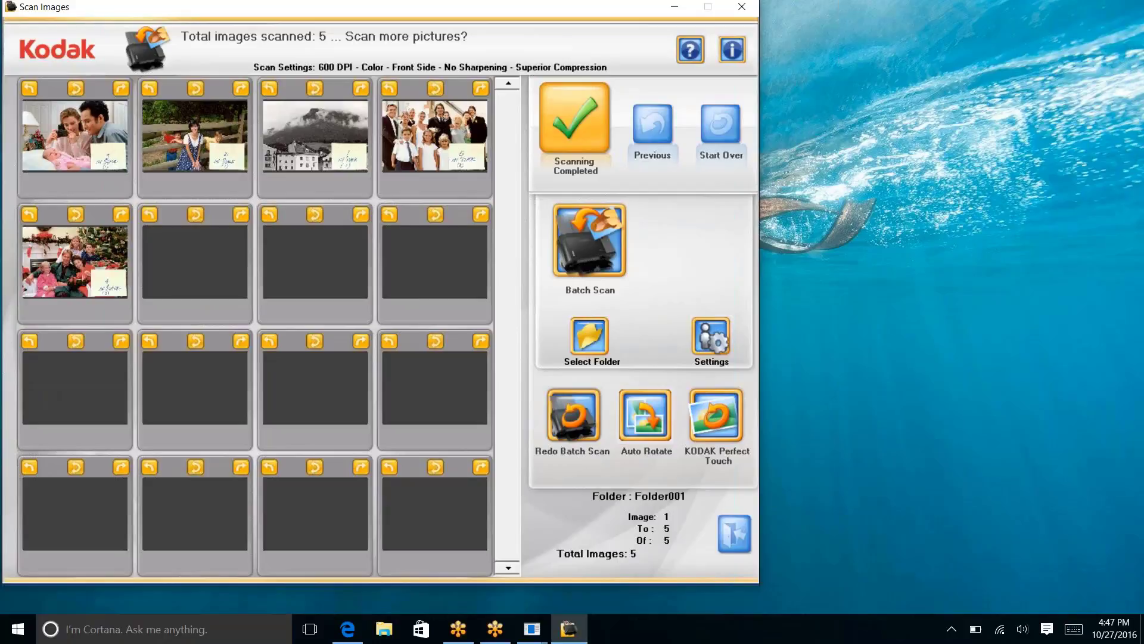
Examine the available Transport Timeout values in the scan settings, up to 20 seconds, and leave the settings without changing anything.
{"action": "left_click", "coordinate": [709, 338]}
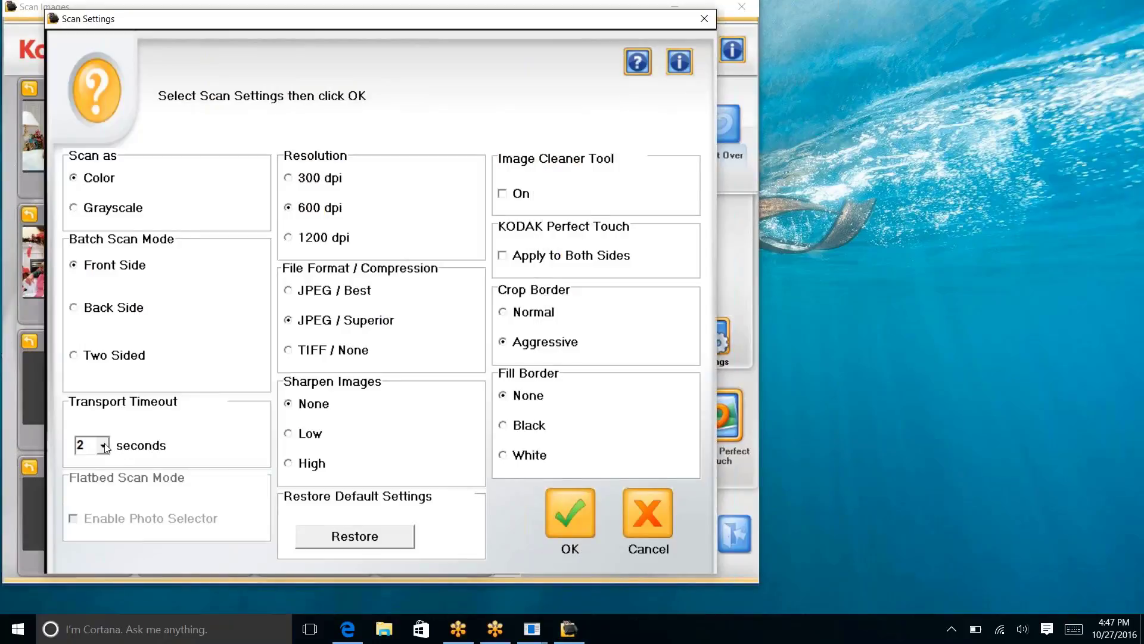
{"action": "left_click", "coordinate": [105, 445]}
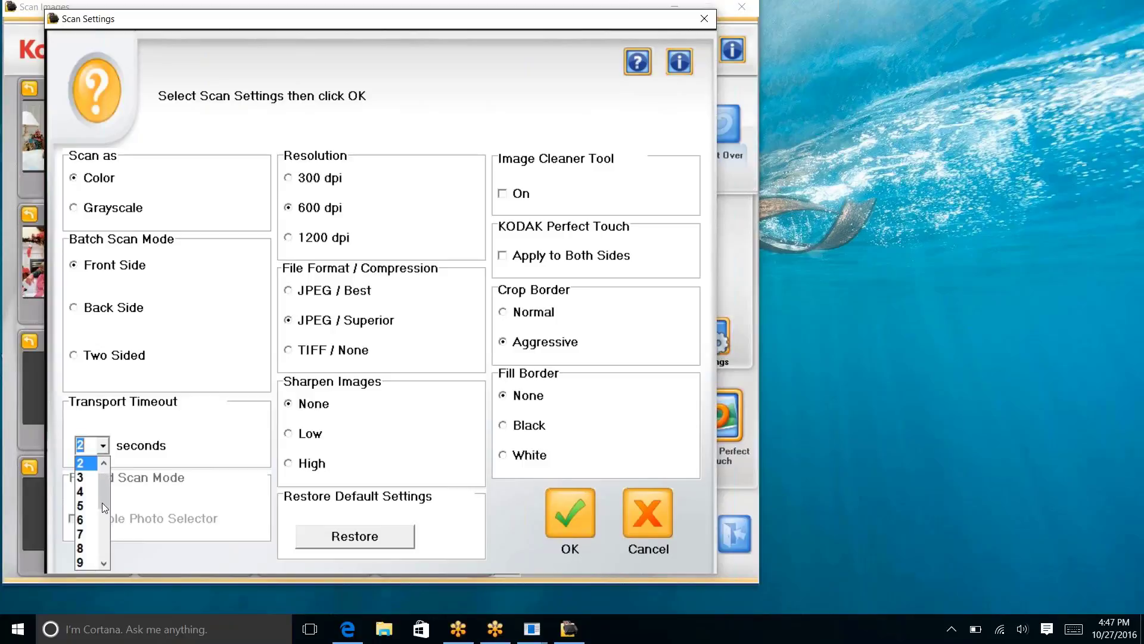
{"action": "left_click_drag", "start_coordinate": [102, 502], "coordinate": [78, 581]}
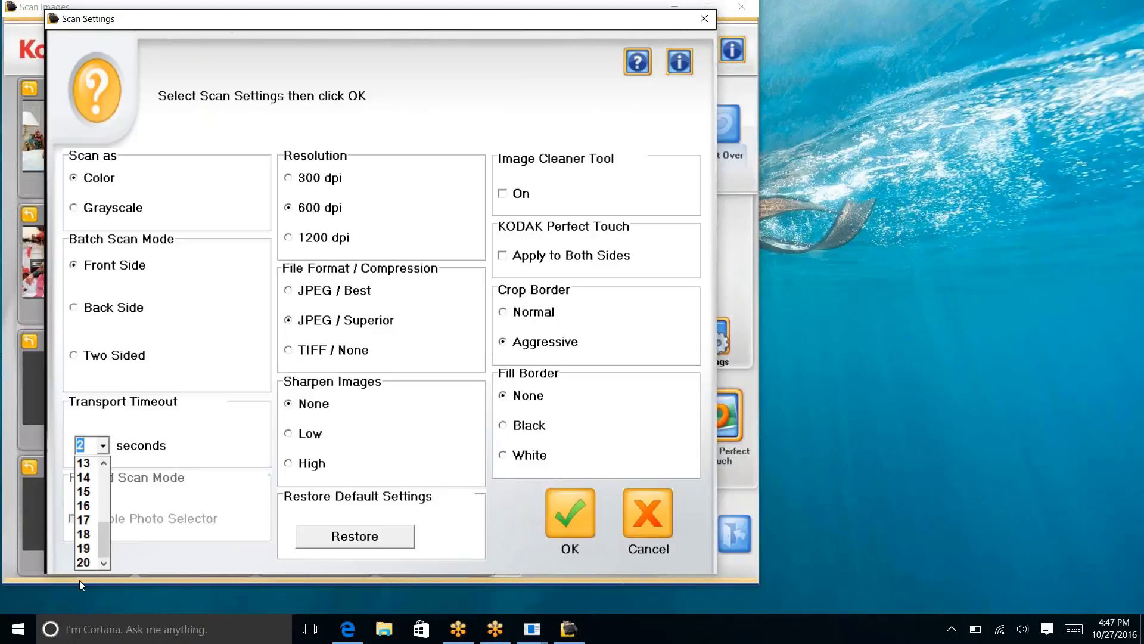
{"action": "left_click", "coordinate": [638, 526]}
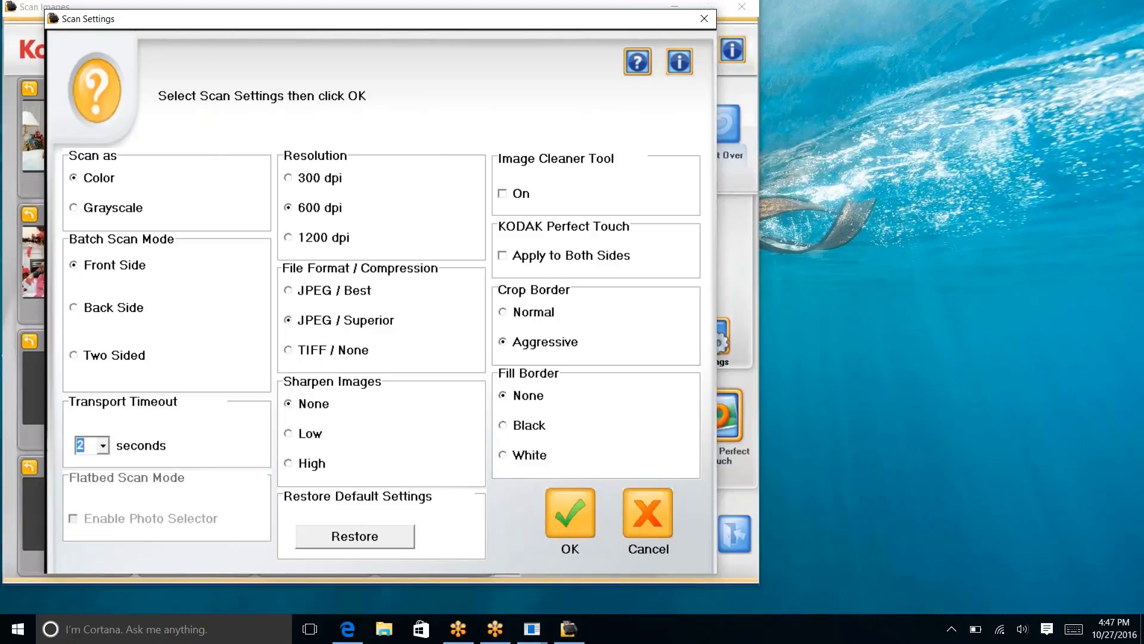
{"action": "key", "text": "Return"}
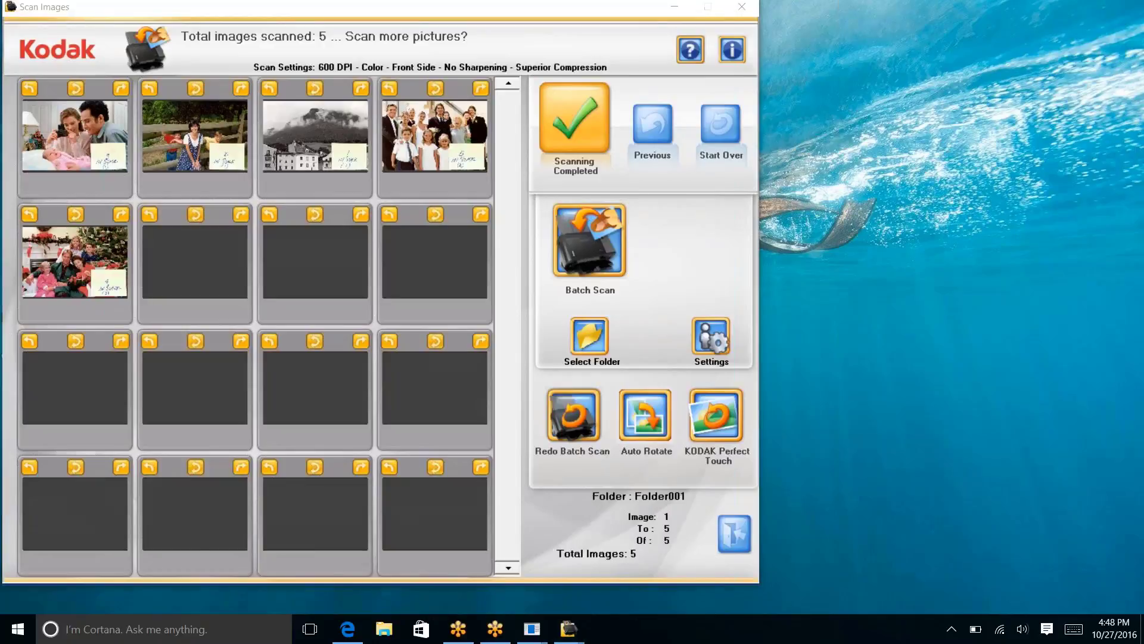
Mark scanning of the scanjob1 order as completed and decline a new scan session.
{"action": "left_click", "coordinate": [574, 122]}
{"action": "left_click", "coordinate": [577, 123]}
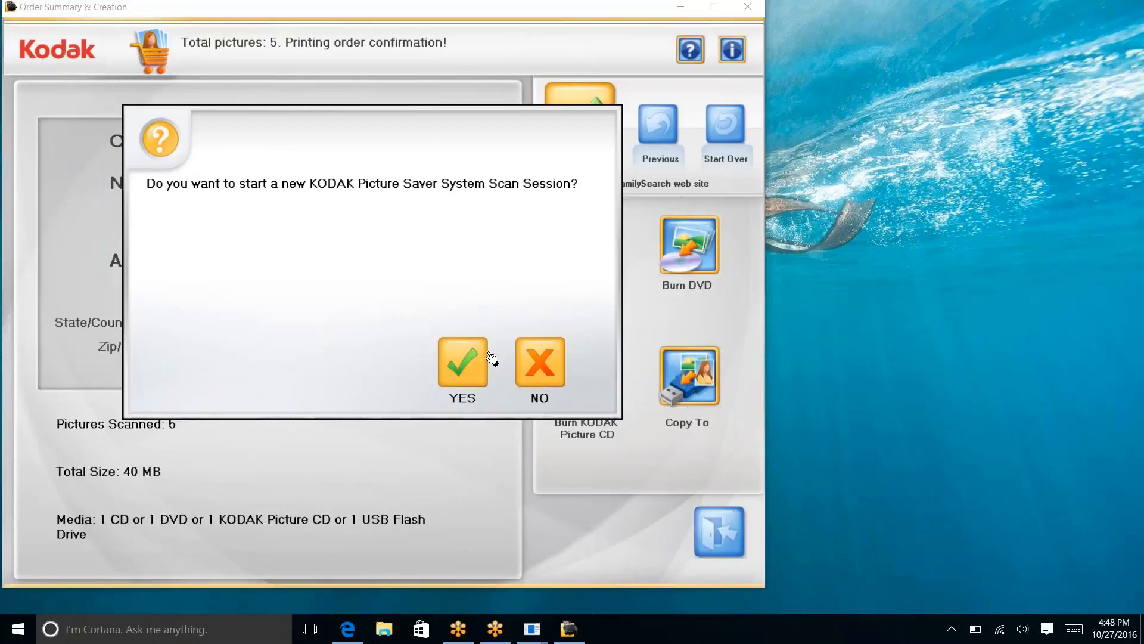
{"action": "left_click", "coordinate": [540, 362]}
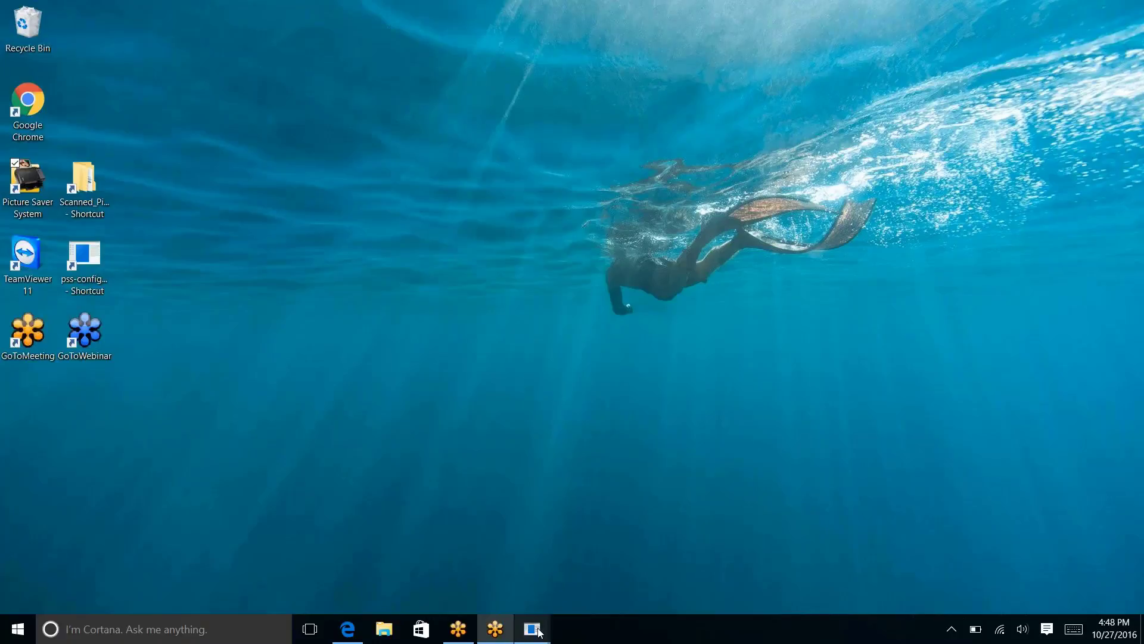
Apply the change to "DO NOT AUTO REVERSE ORDER OF SCANS" in pss-config-editor and close its leftover second window.
{"action": "mouse_move", "coordinate": [539, 631]}
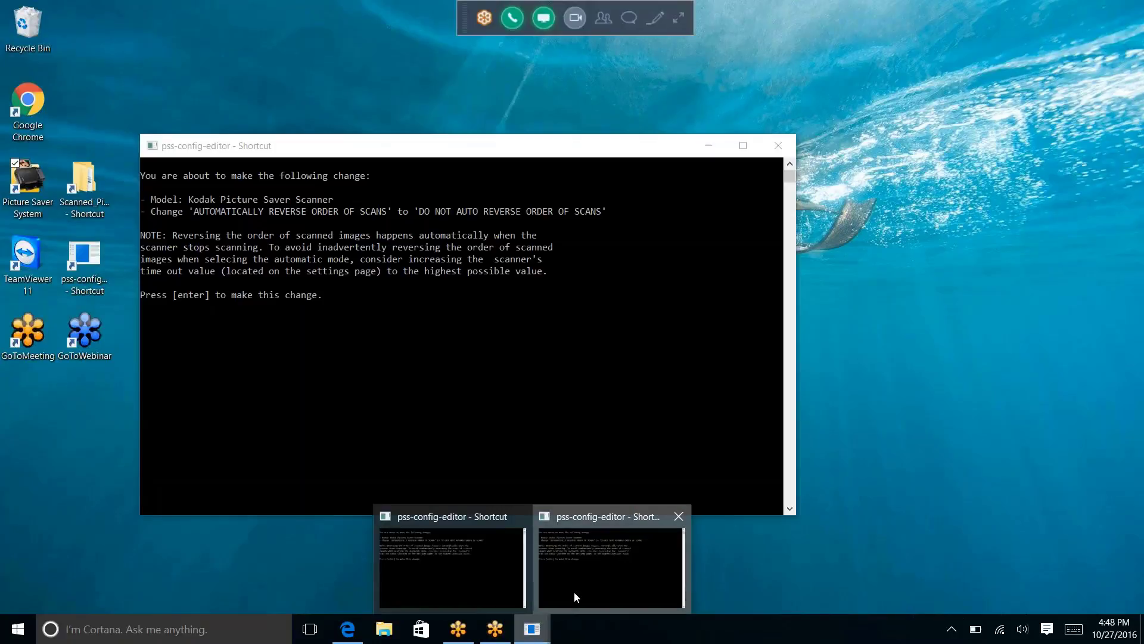
{"action": "left_click", "coordinate": [575, 594]}
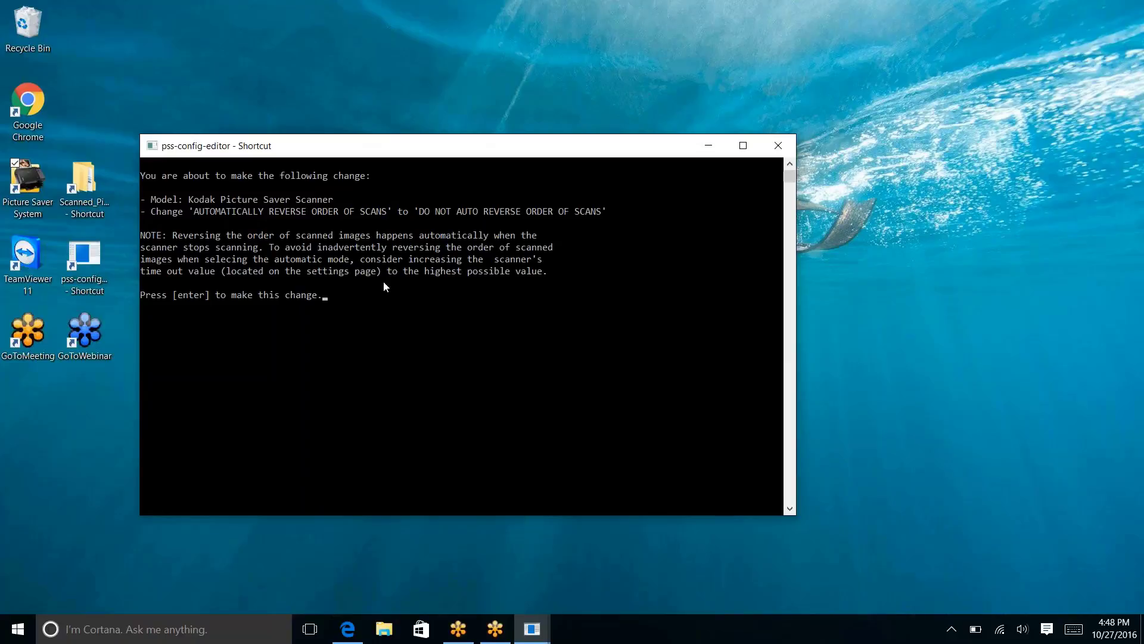
{"action": "key", "text": "Return"}
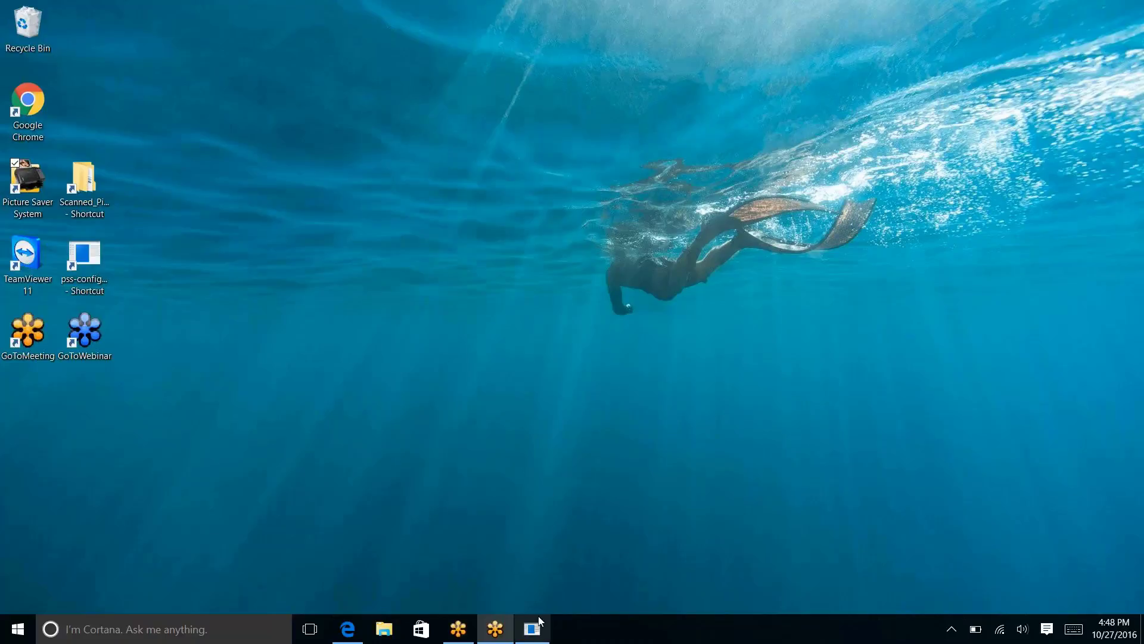
{"action": "mouse_move", "coordinate": [532, 629]}
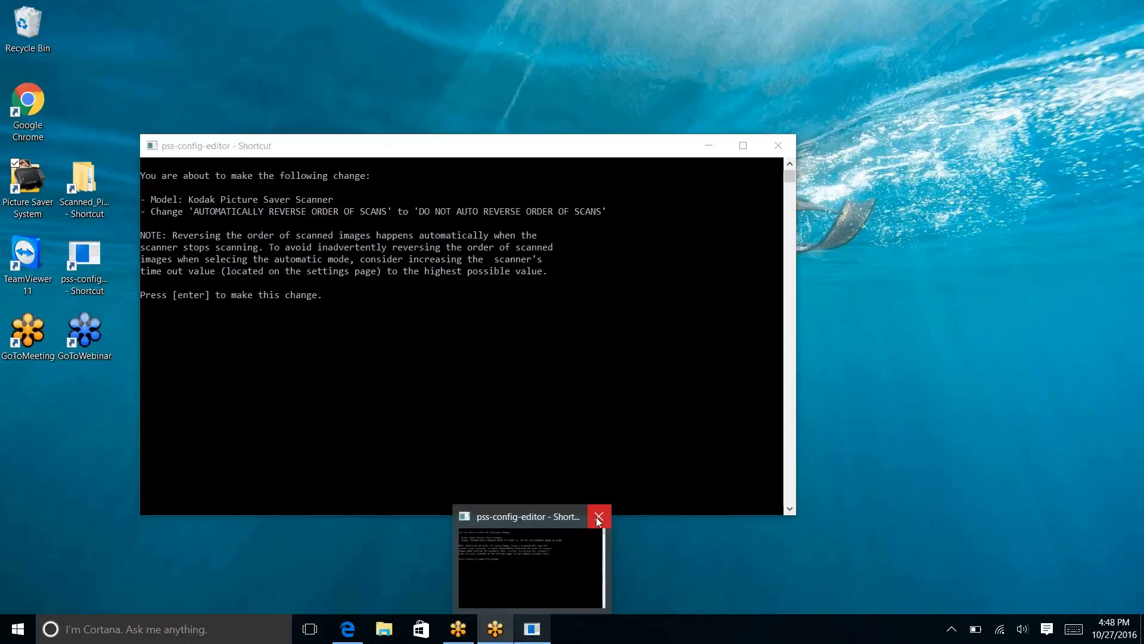
{"action": "left_click", "coordinate": [598, 517]}
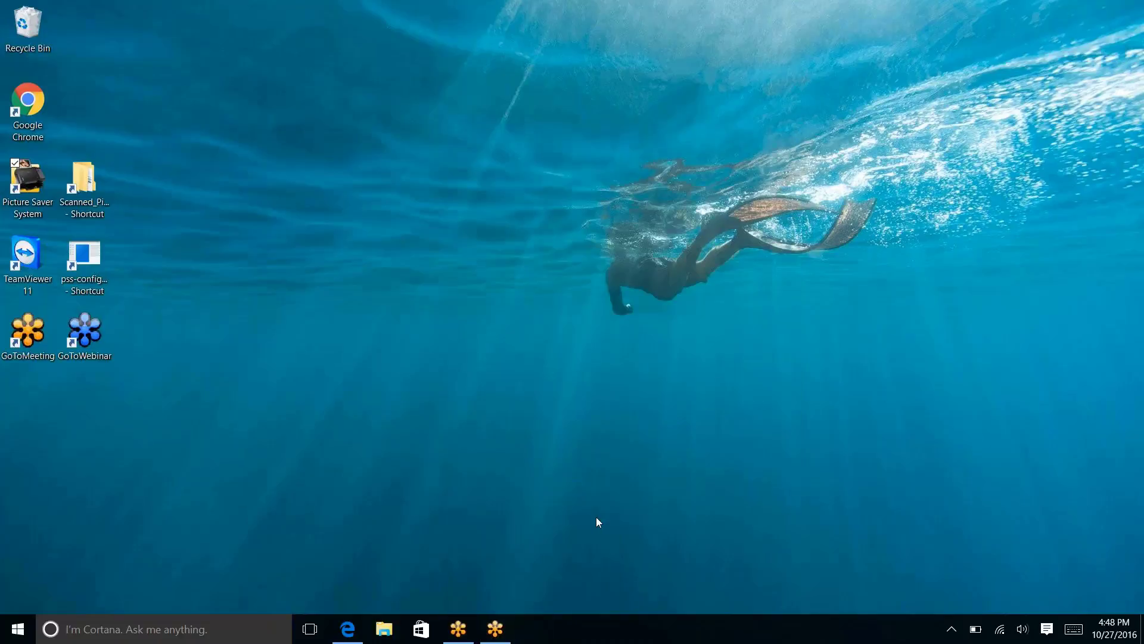
Reopen the Picture Saver System, create the scan order scanjob2 with Folder001, and batch scan the photos.
{"action": "left_click", "coordinate": [37, 203]}
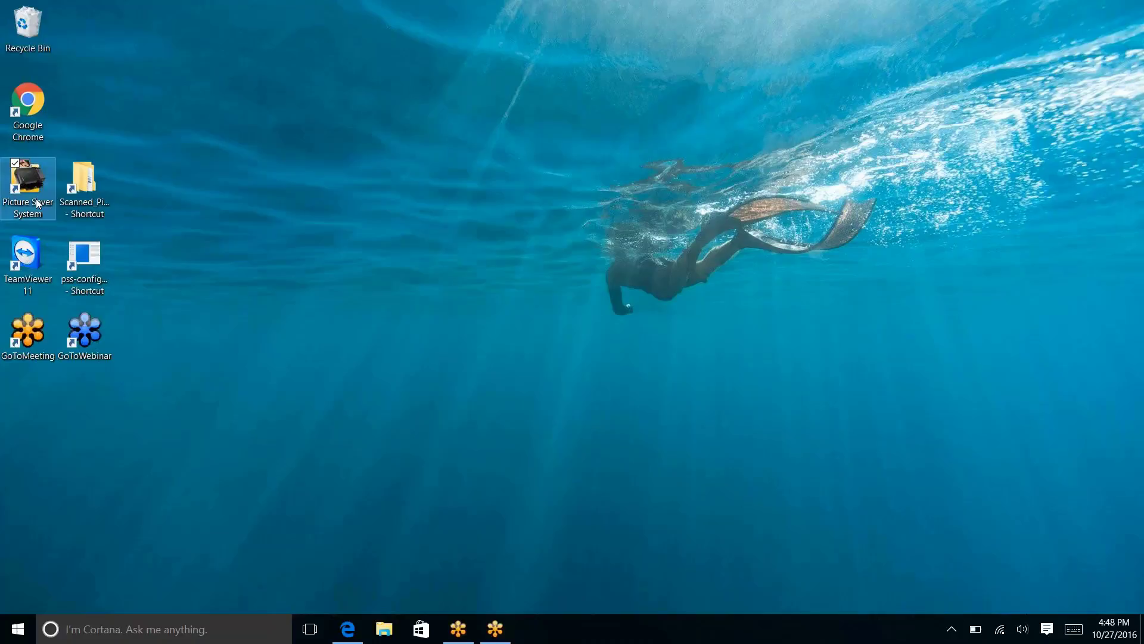
{"action": "double_click", "coordinate": [36, 204]}
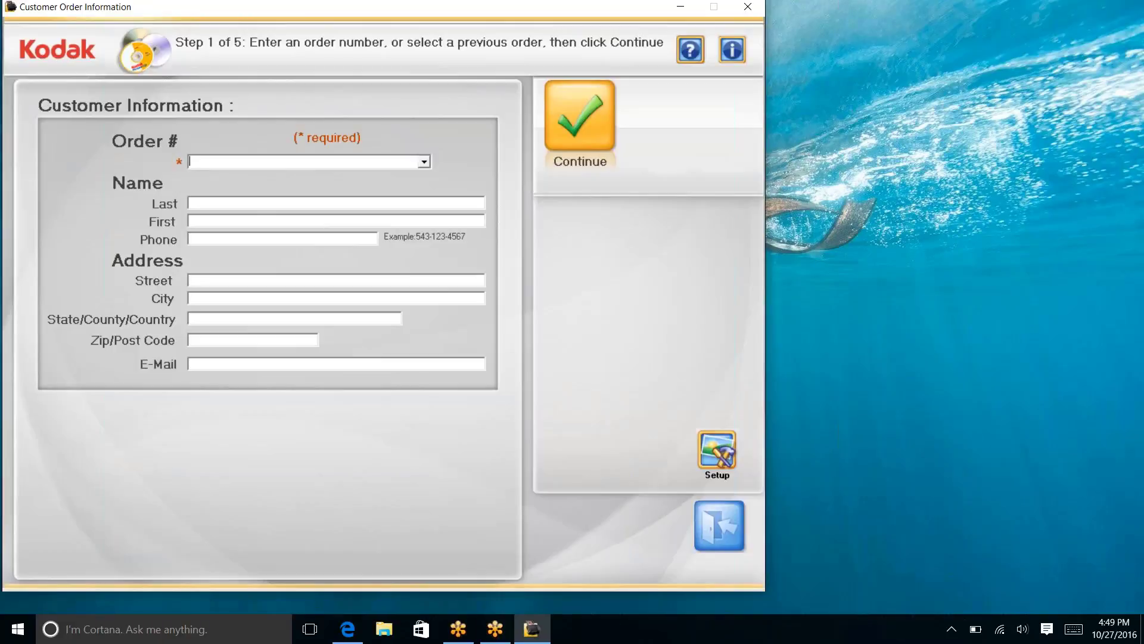
{"action": "type", "text": "scanjob2"}
{"action": "left_click", "coordinate": [586, 128]}
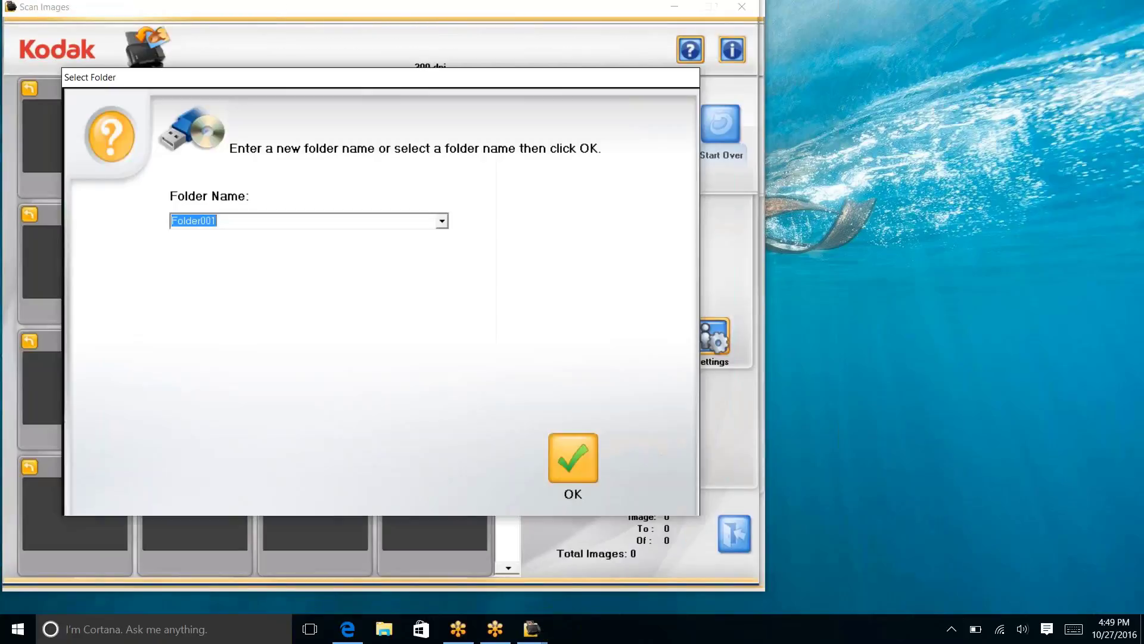
{"action": "left_click", "coordinate": [581, 468]}
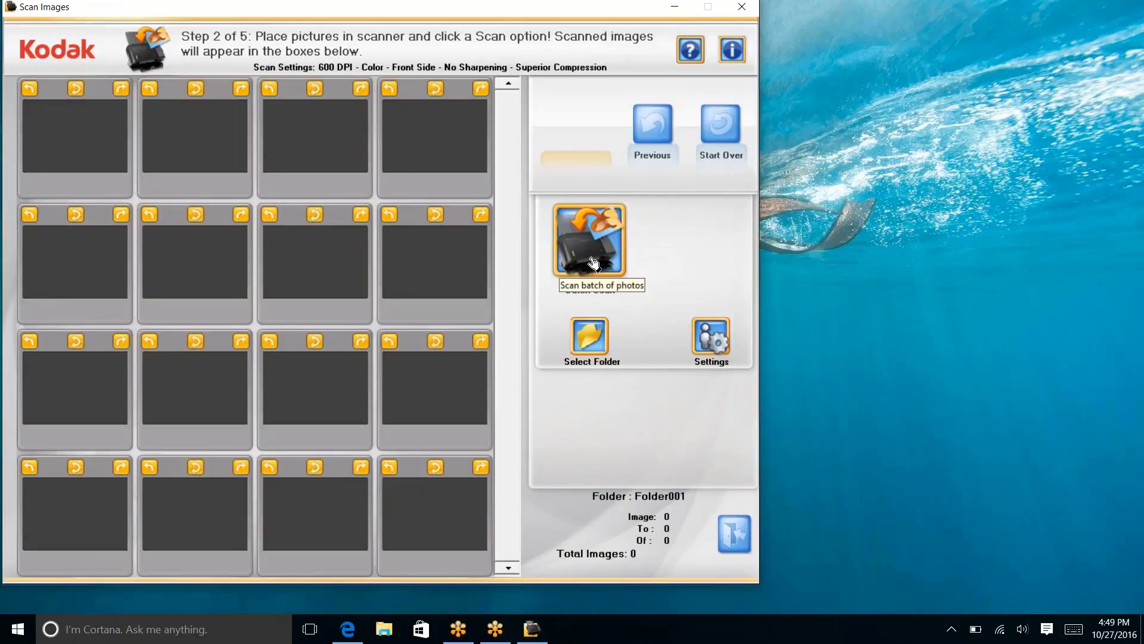
{"action": "left_click", "coordinate": [592, 261]}
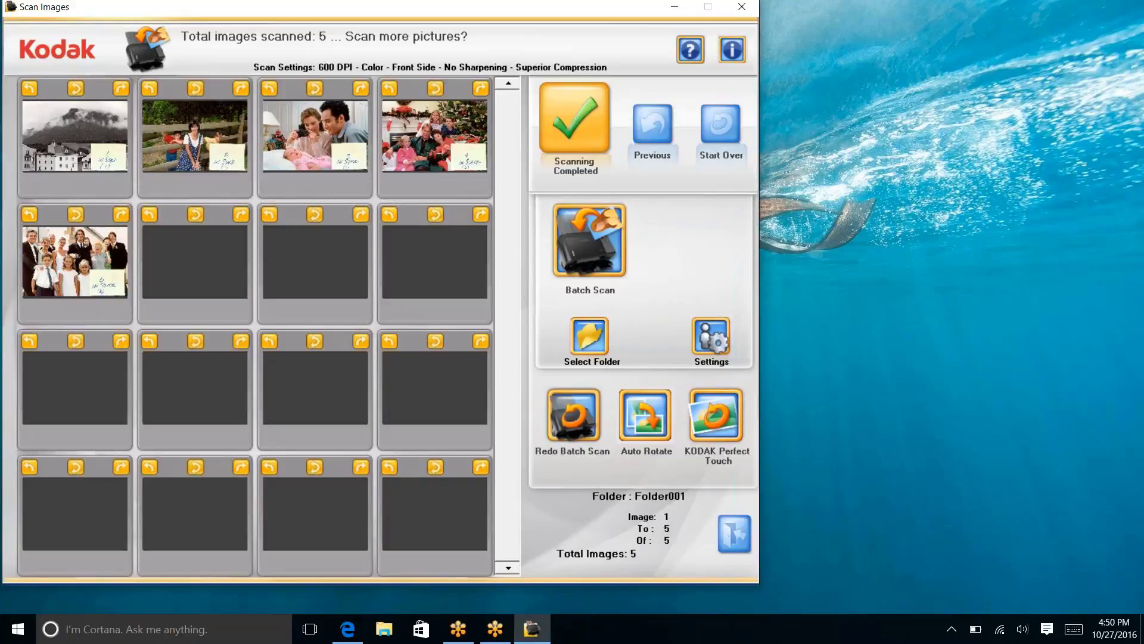
Mark scanning of the scanjob2 order as completed and decline a new scan session.
{"action": "left_click", "coordinate": [560, 125]}
{"action": "left_click", "coordinate": [561, 125]}
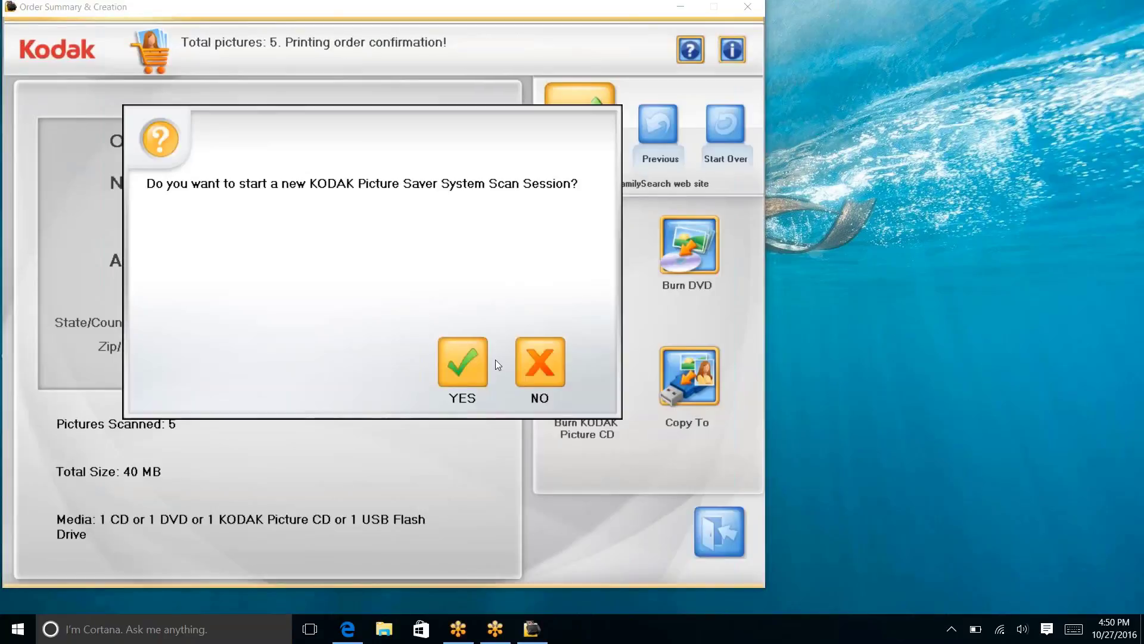
{"action": "left_click", "coordinate": [543, 369]}
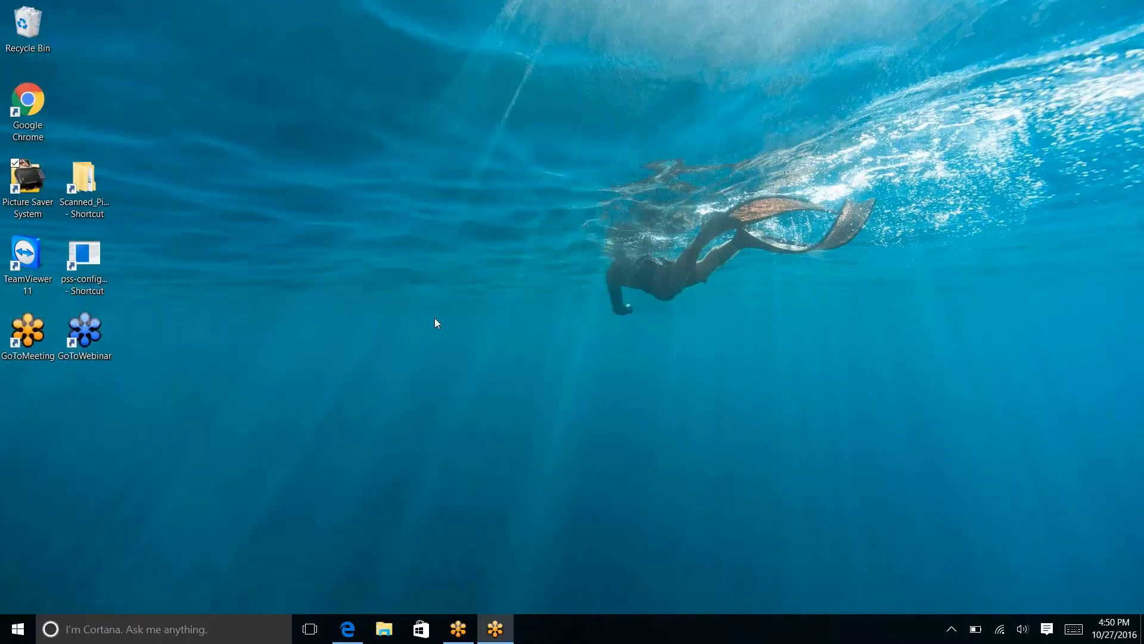
Switch the scanner back to "AUTOMATICALLY REVERSE ORDER OF SCANS" with pss-config-editor, and reopen the editor to check the setting.
{"action": "double_click", "coordinate": [72, 253]}
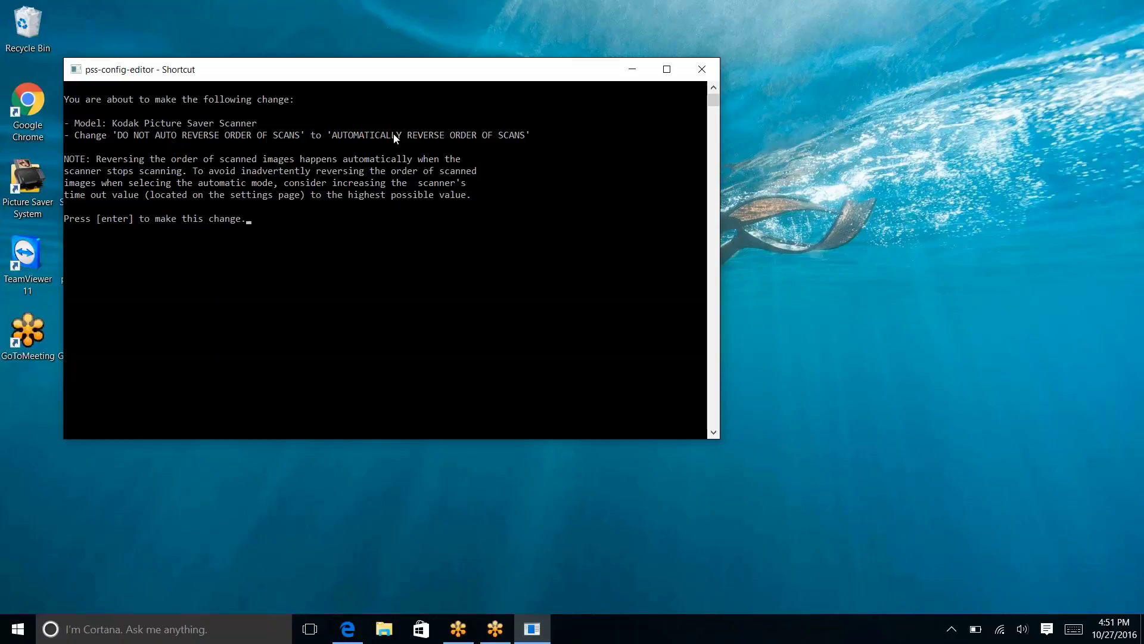
{"action": "key", "text": "Return"}
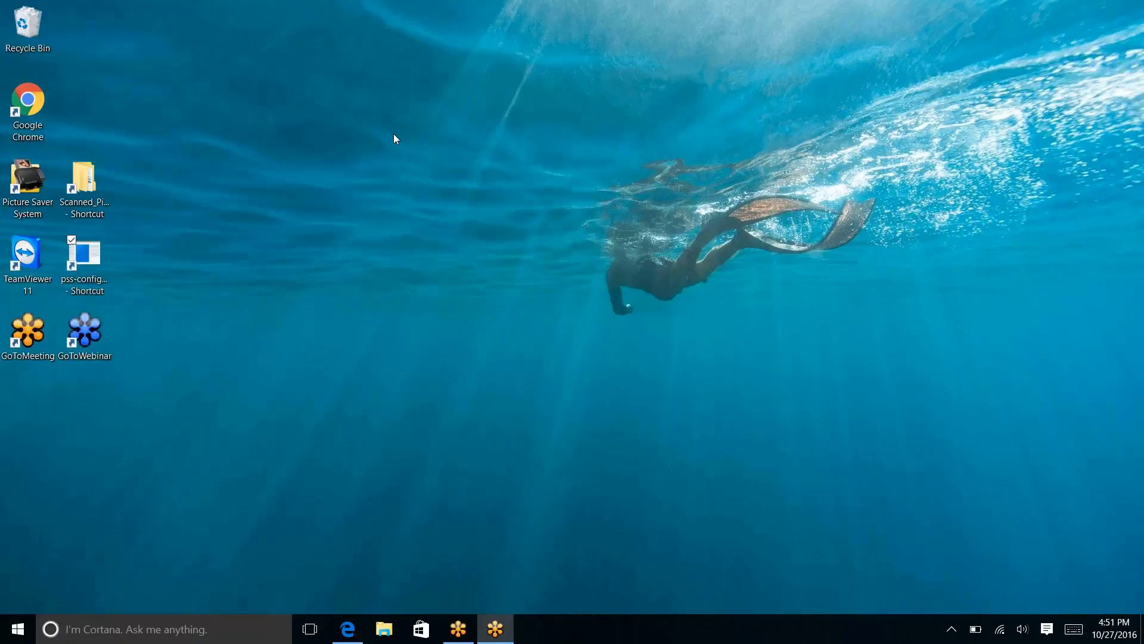
{"action": "left_click", "coordinate": [84, 255]}
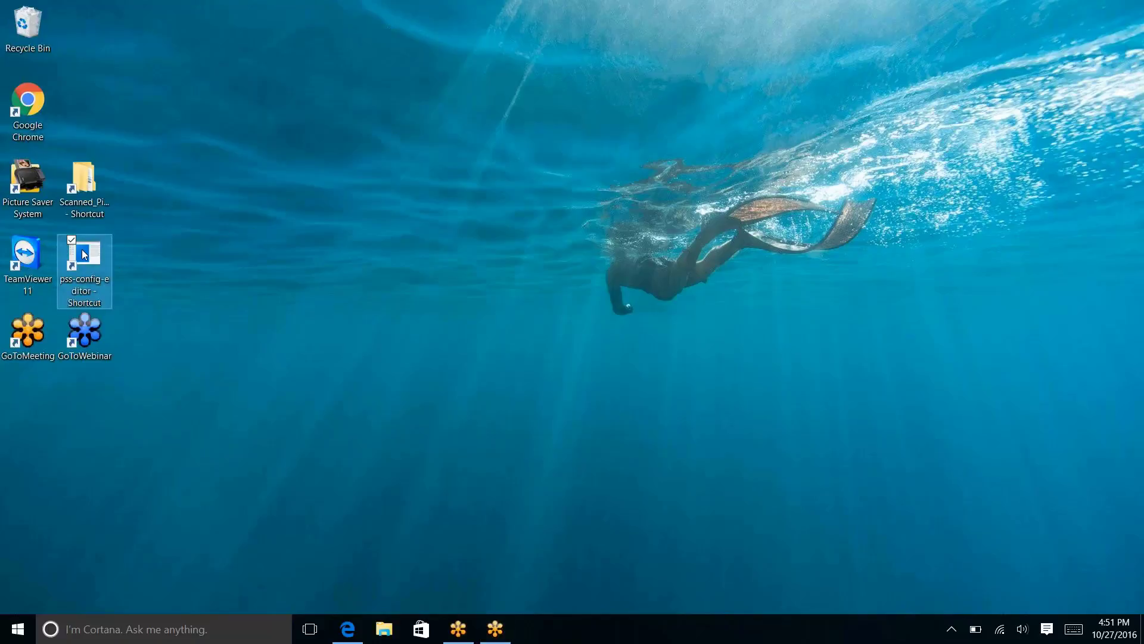
{"action": "double_click", "coordinate": [82, 250]}
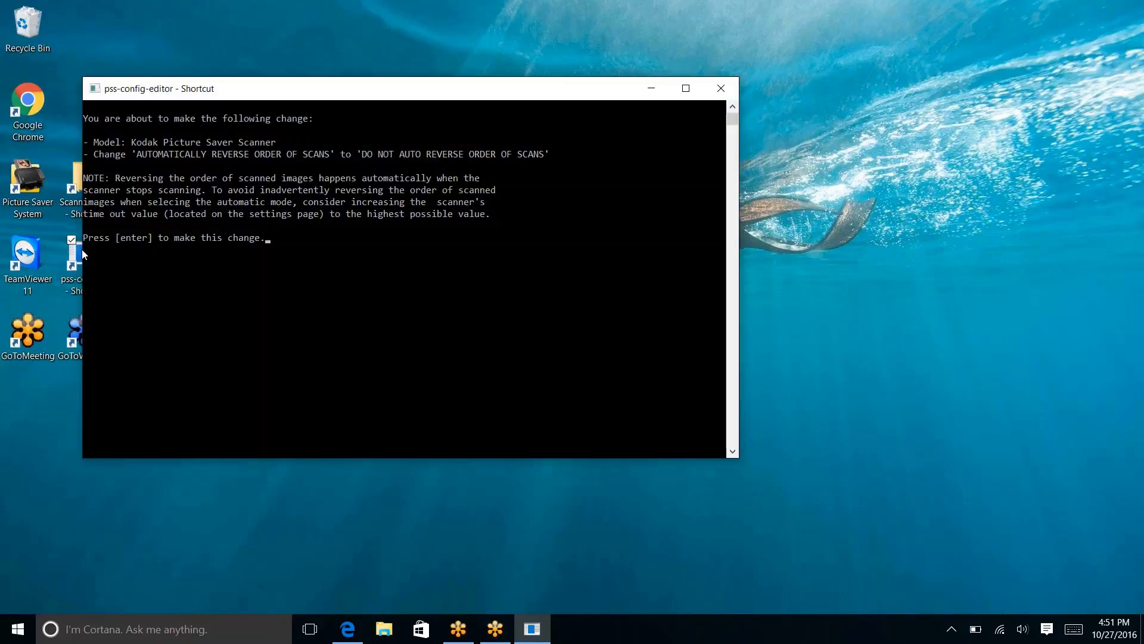